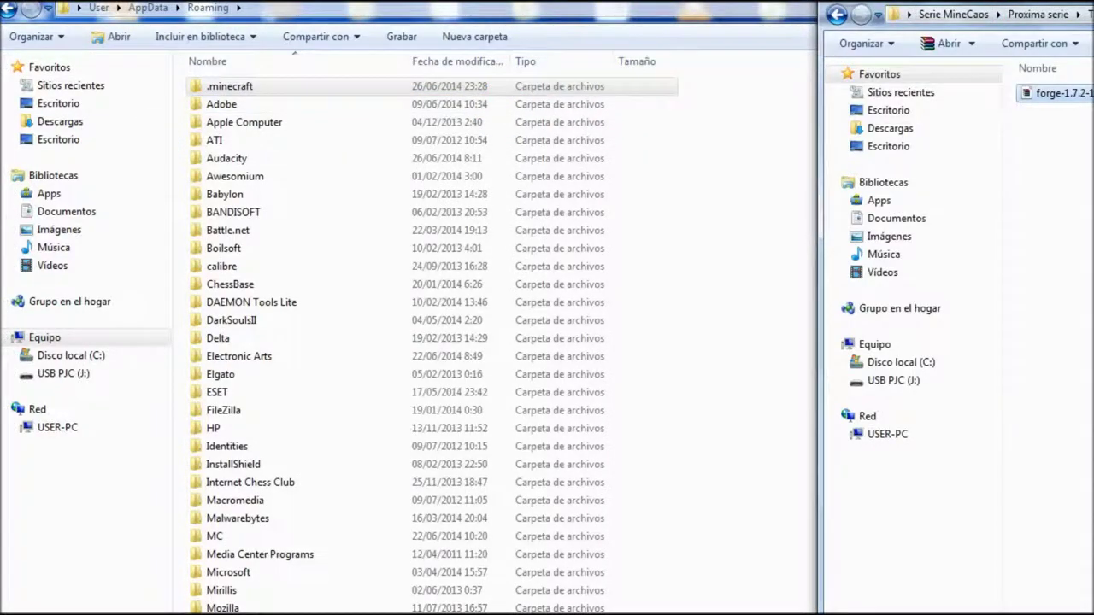
left_click(537, 41)
left_click(243, 89)
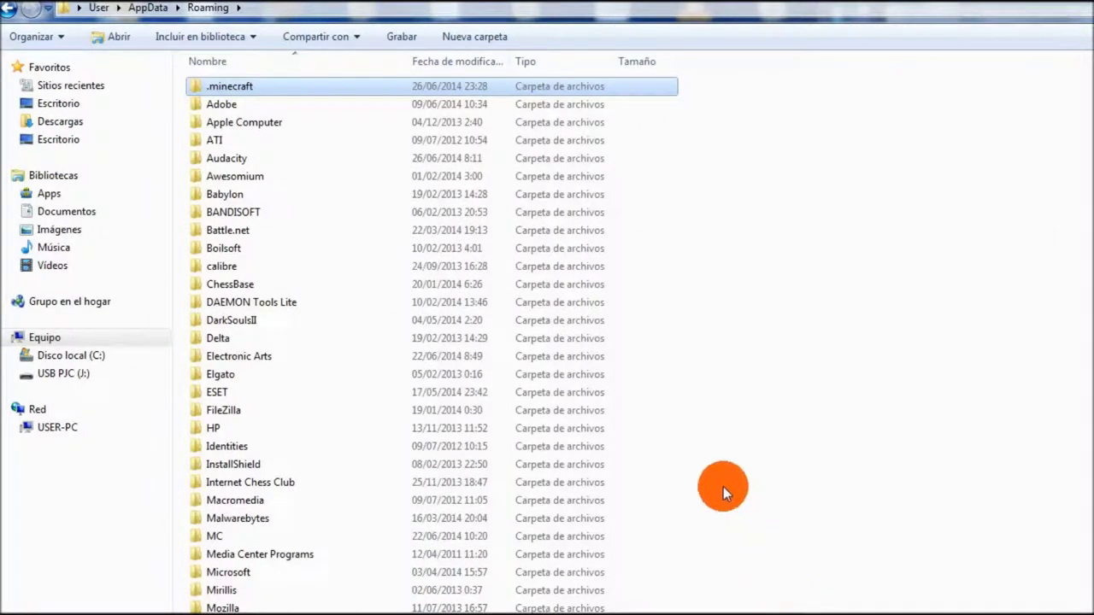
key("super+r")
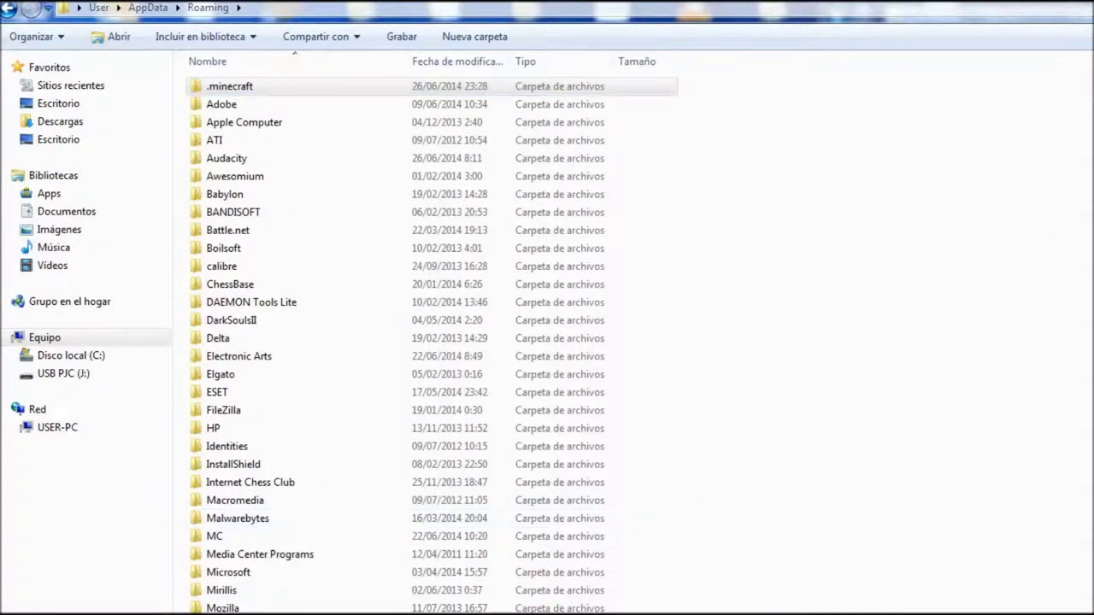
left_click_drag(707, 220, 826, 221)
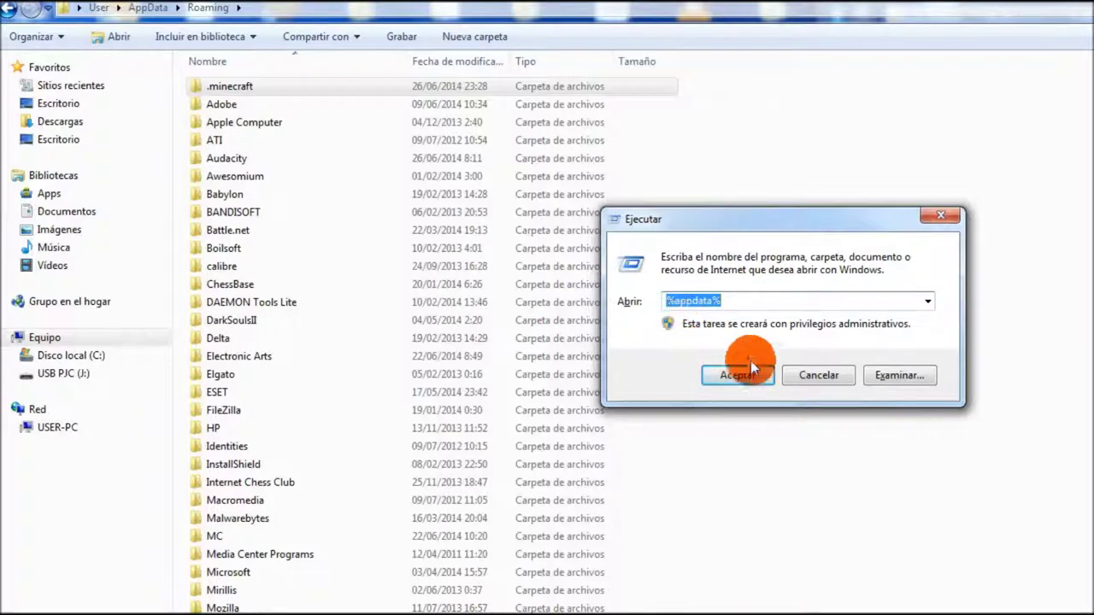
left_click(940, 216)
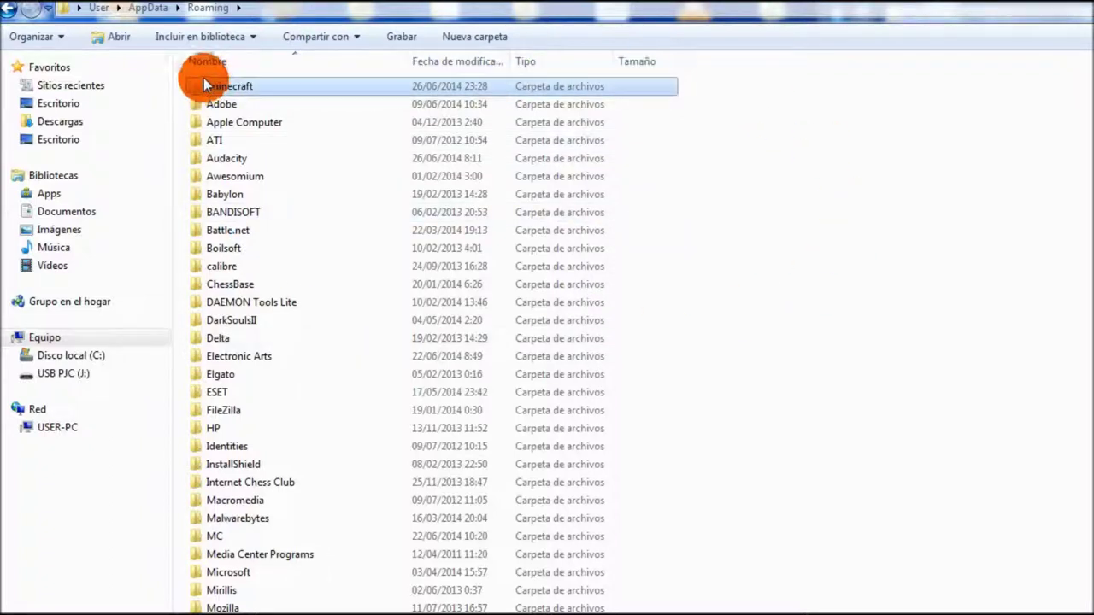
Delete the .minecraft folder from the AppData Roaming folder, moving it to the Recycle Bin.
left_click(149, 8)
double_click(263, 121)
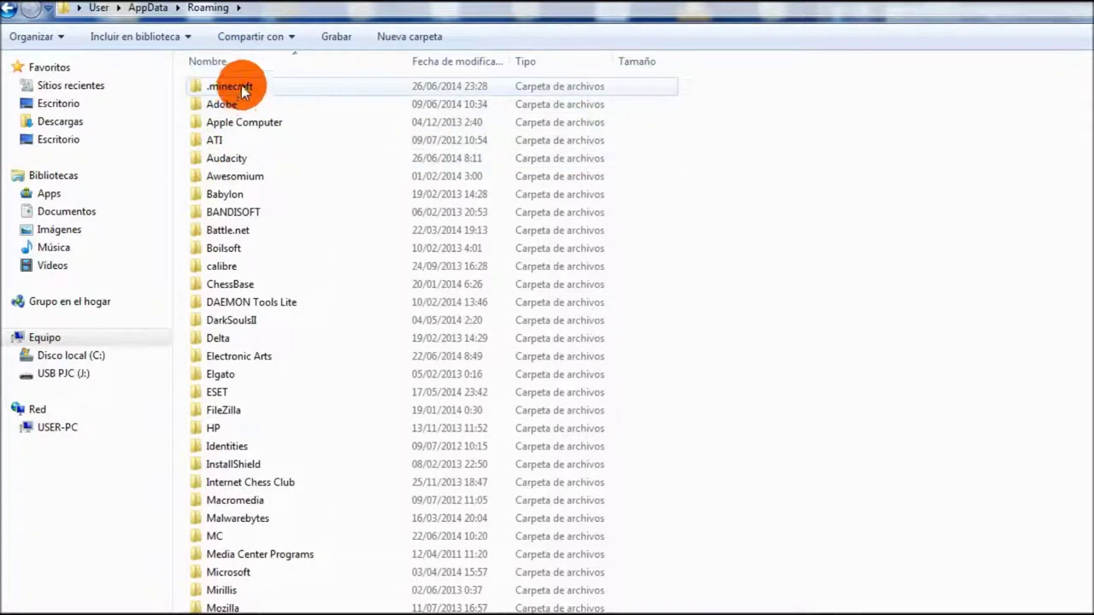
left_click(245, 86)
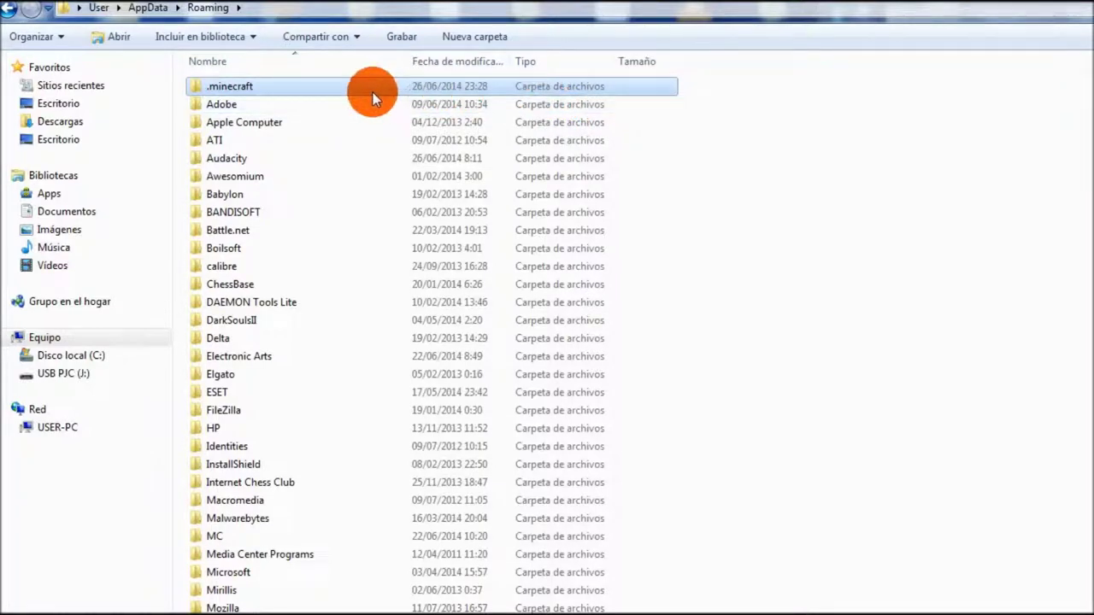
right_click(326, 83)
left_click(435, 445)
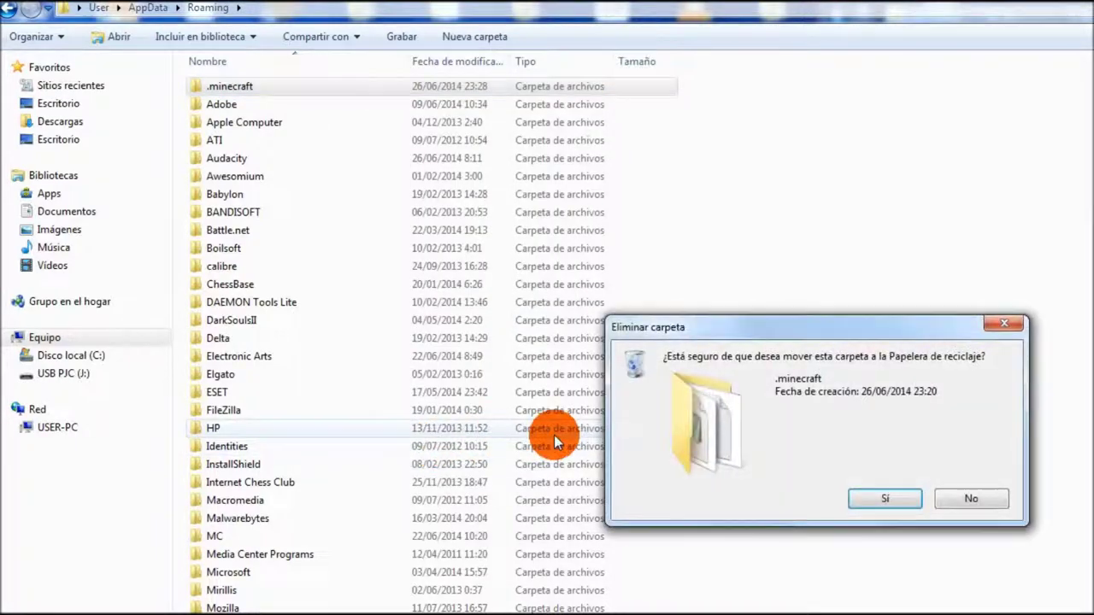
key("Return")
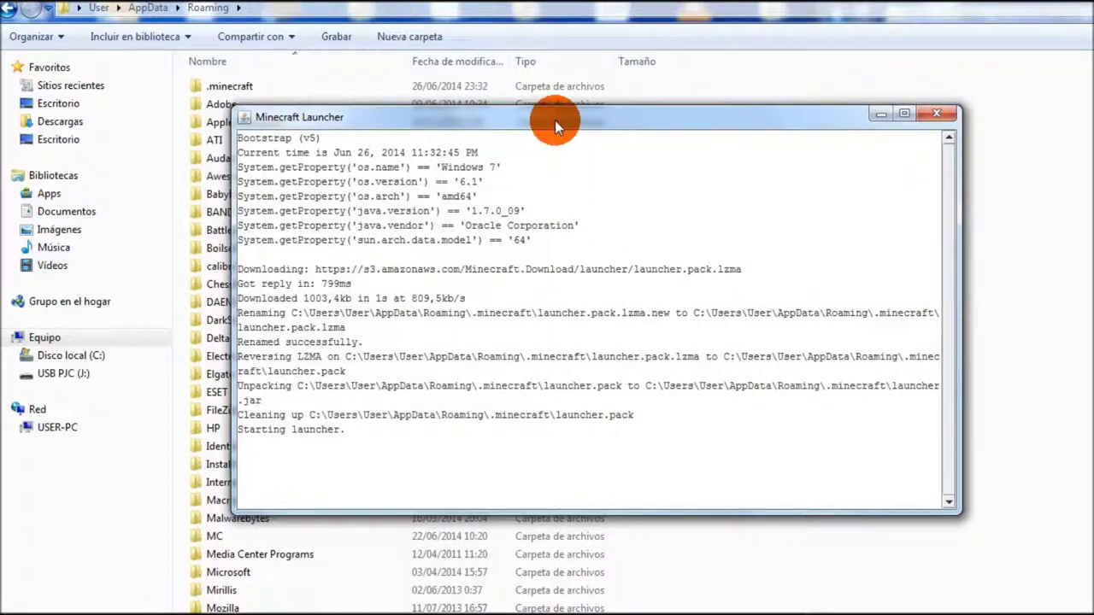
Log in to the Minecraft Launcher with the account's username or e-mail and password.
left_click_drag(538, 130, 598, 157)
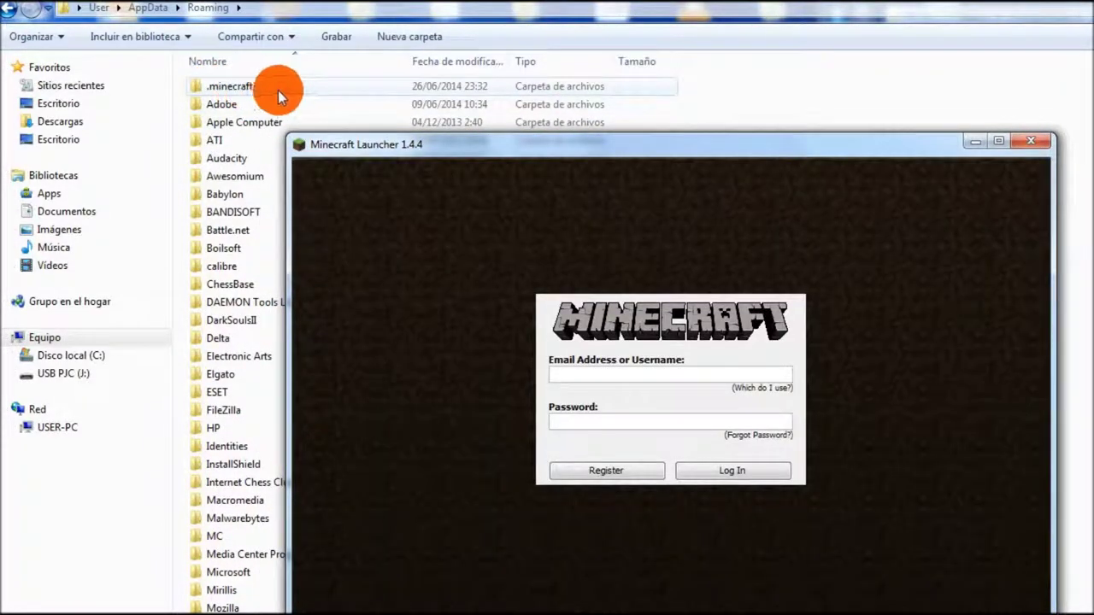
left_click(657, 373)
left_click(606, 471)
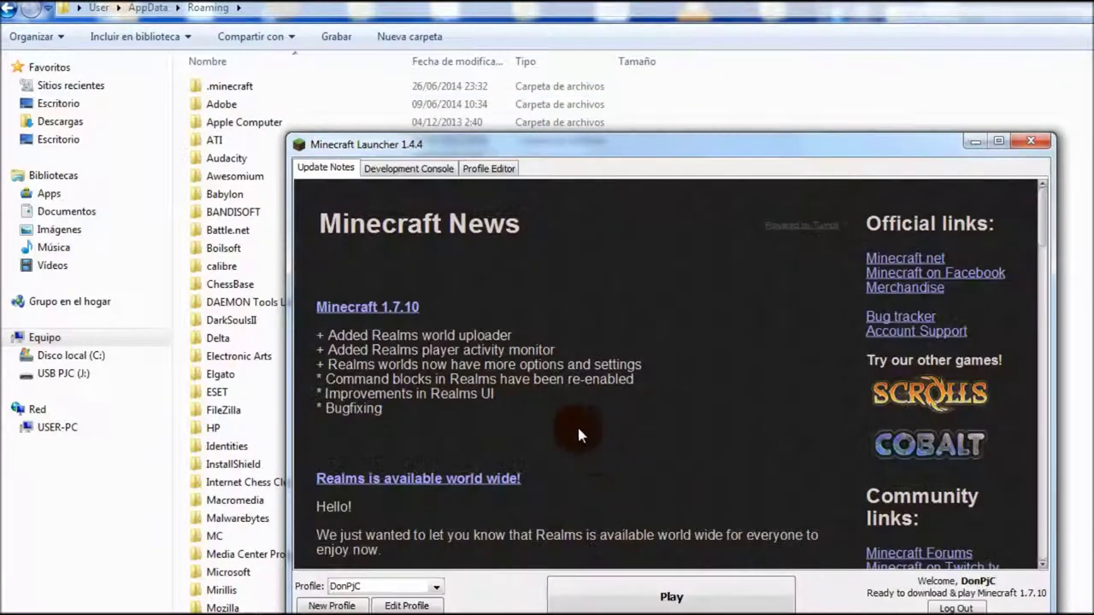
Start a new launcher profile and name it Pepe.
left_click(427, 588)
left_click(427, 588)
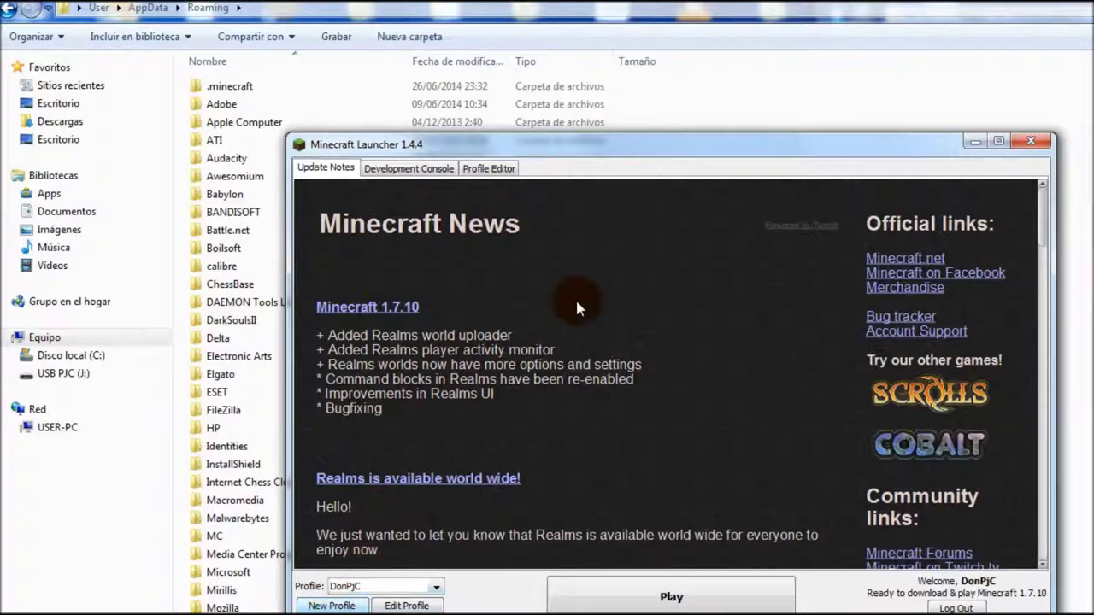
left_click_drag(627, 151, 618, 57)
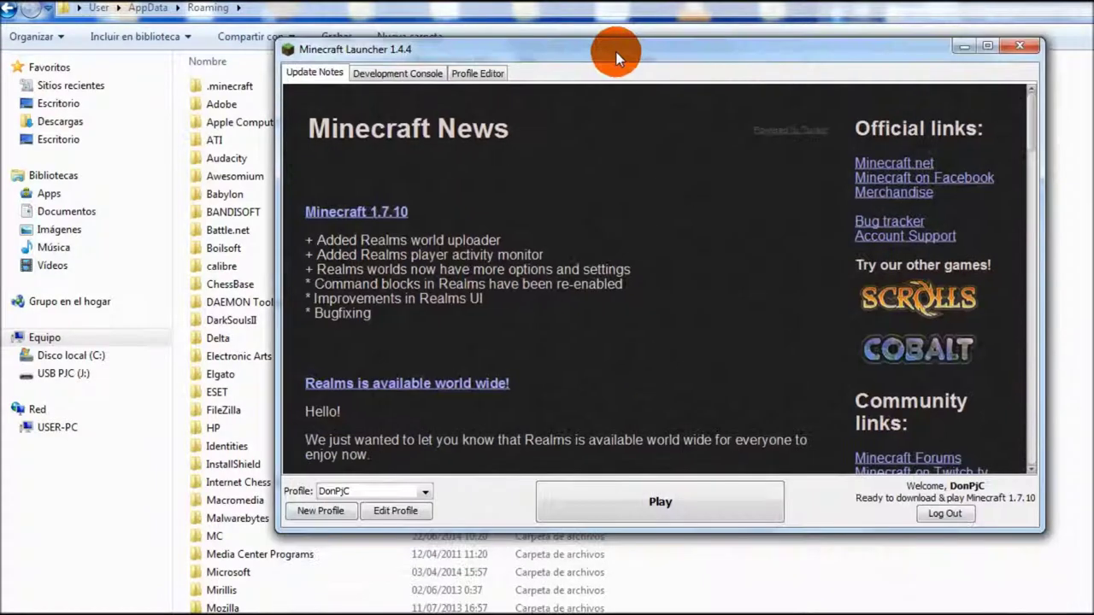
left_click(333, 511)
triple_click(641, 152)
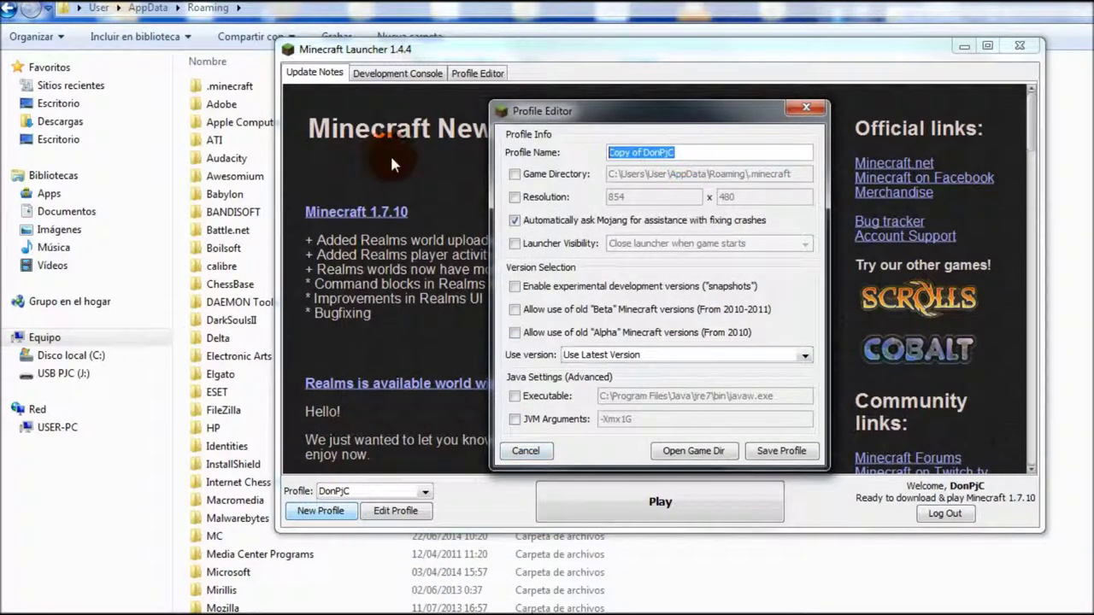
type("Pepe")
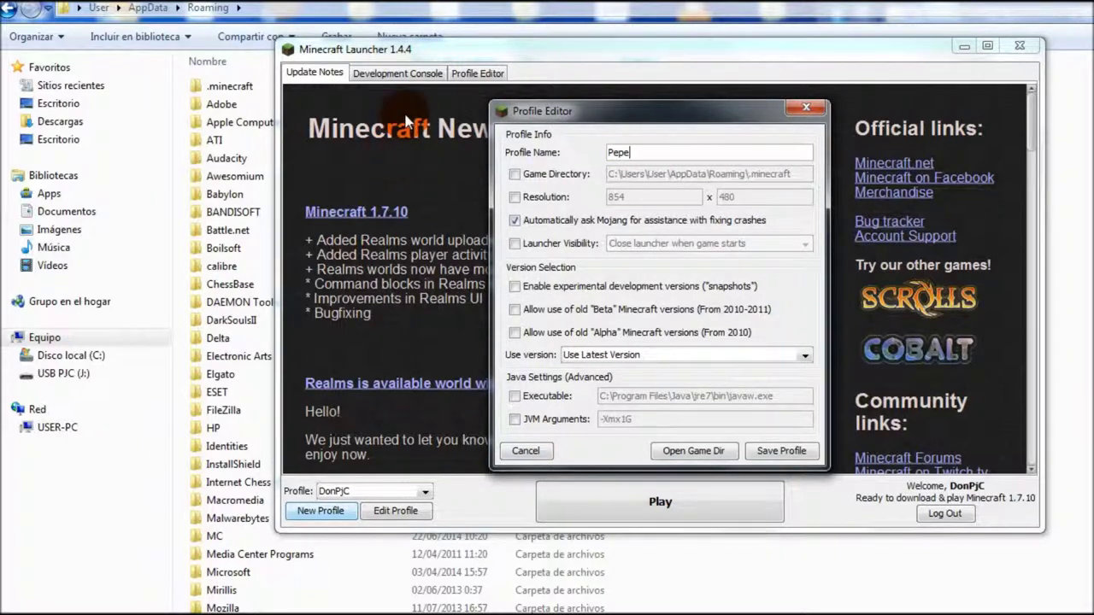
Set the new profile to use version release 1.7.2 and save the profile.
left_click(671, 353)
left_click(672, 353)
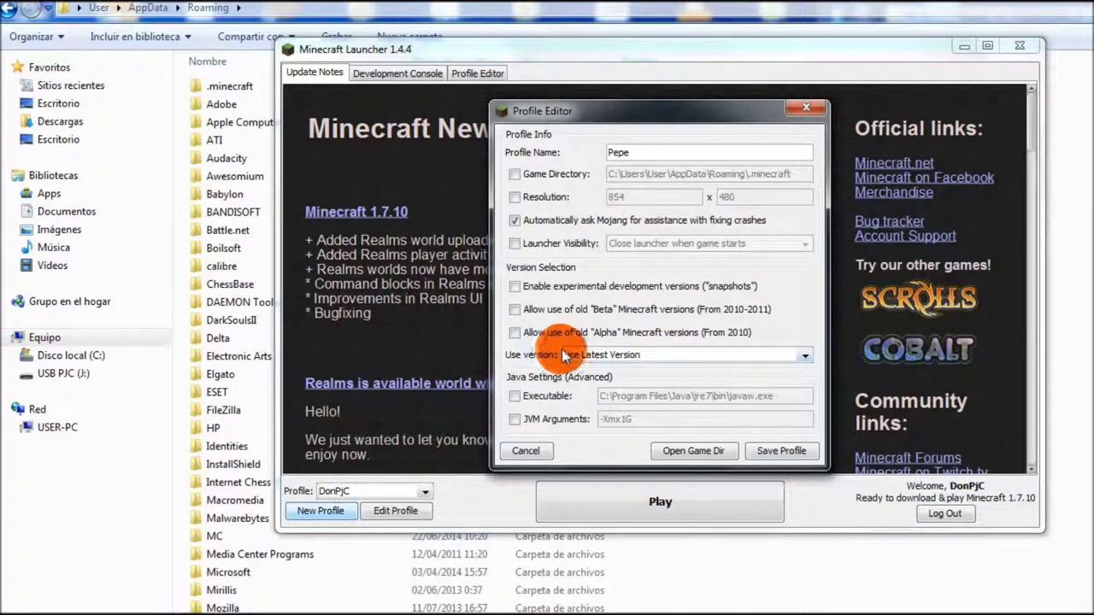
left_click(662, 354)
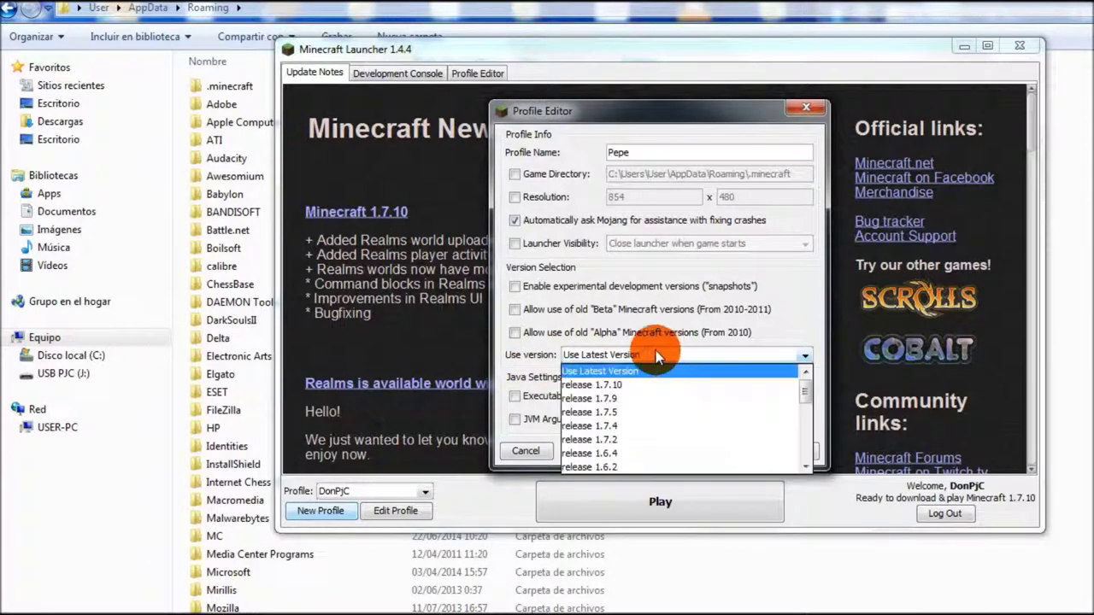
left_click(626, 441)
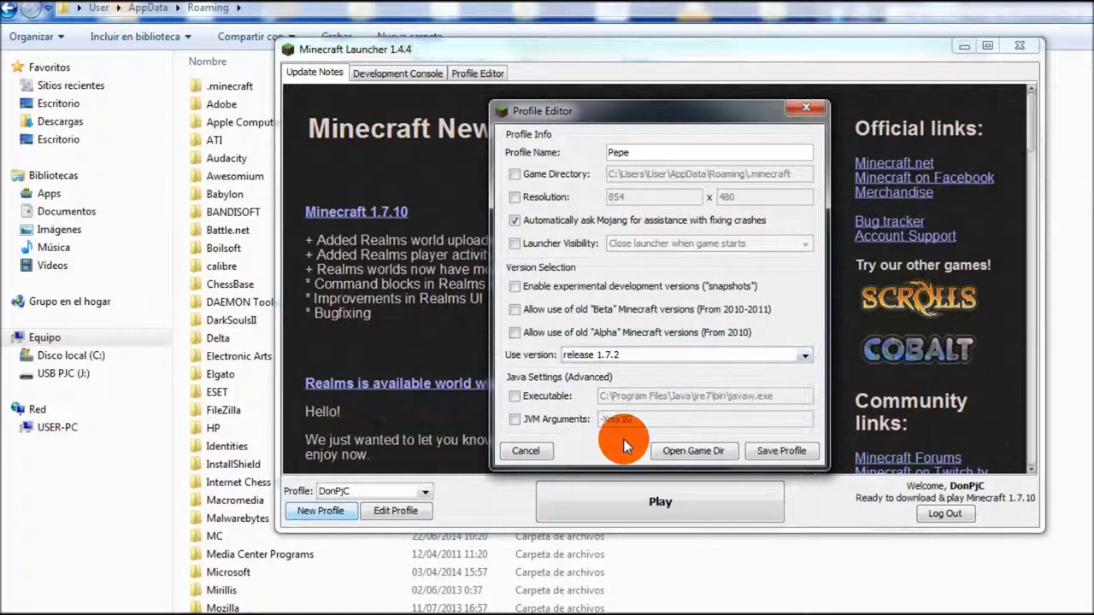
left_click(780, 452)
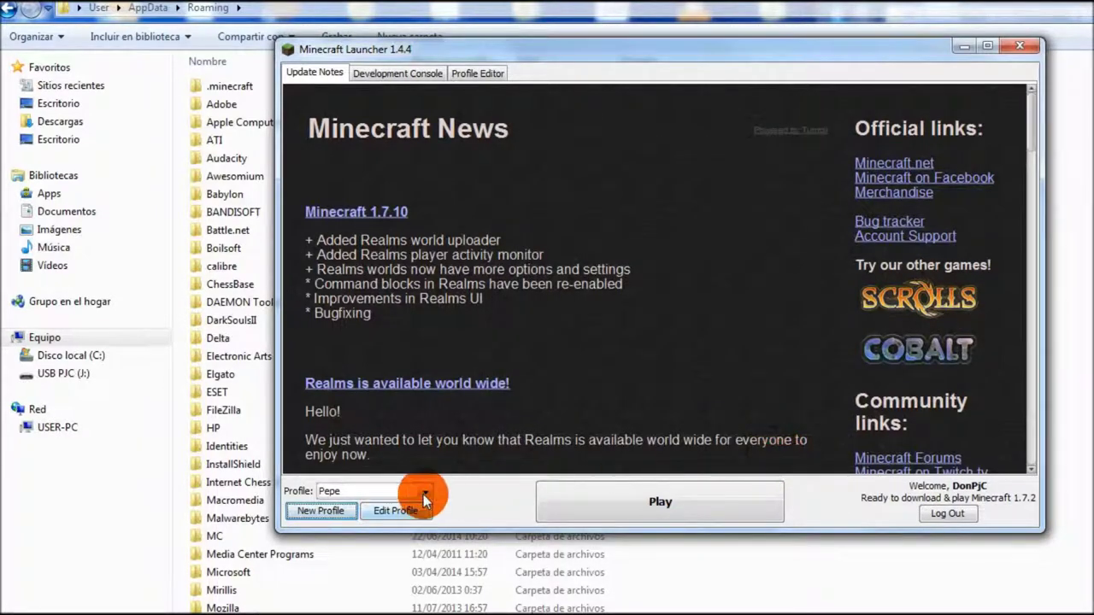
Launch Minecraft 1.7.2 with the Pepe profile and quit the game from its main menu.
left_click(659, 502)
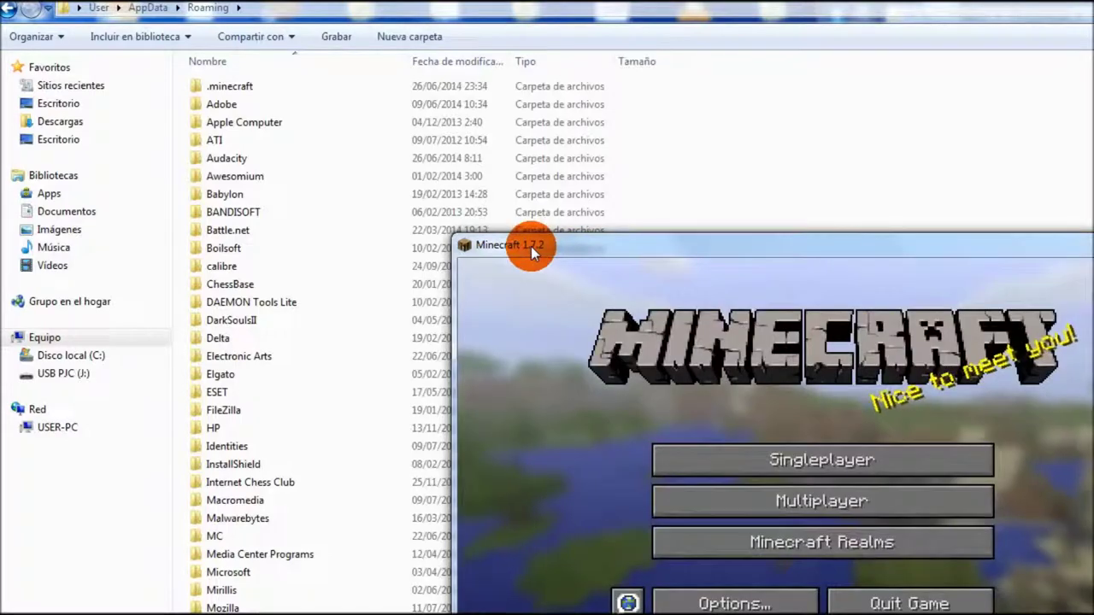
left_click_drag(618, 244, 515, 125)
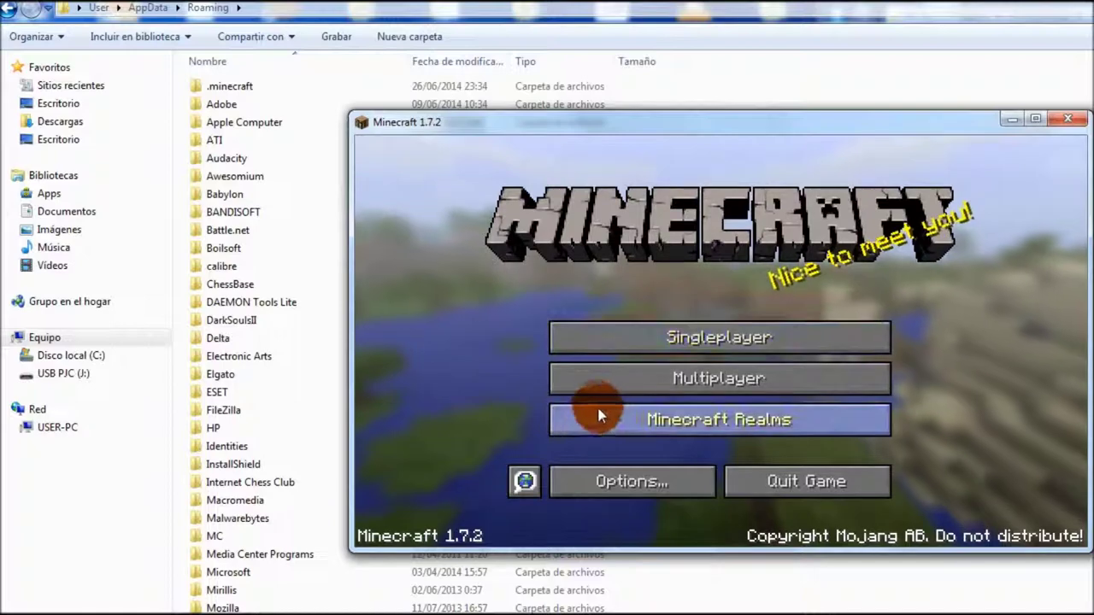
left_click_drag(662, 129, 620, 117)
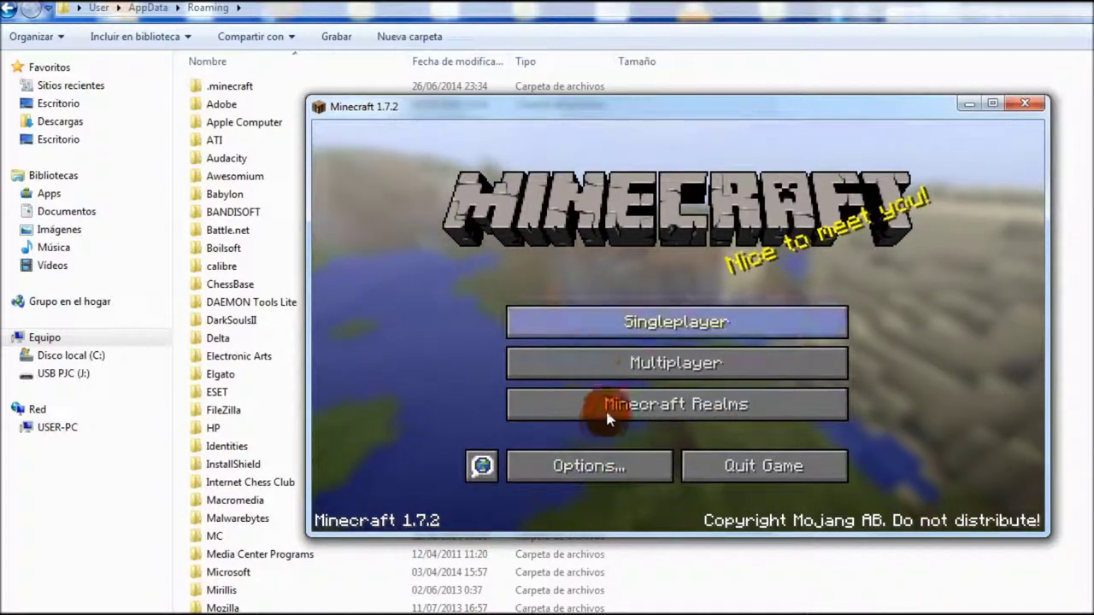
left_click(780, 465)
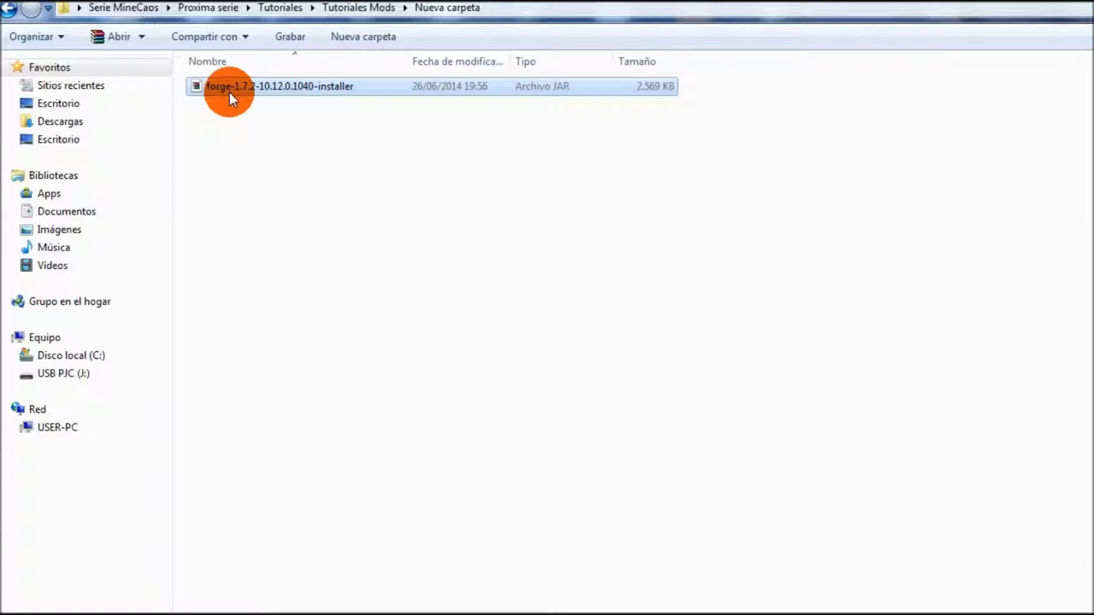
Open the forge-1.7.2-10.12.0.1040-installer file with Java(TM) Platform SE binary.
left_click(234, 187)
left_click(236, 94)
right_click(232, 89)
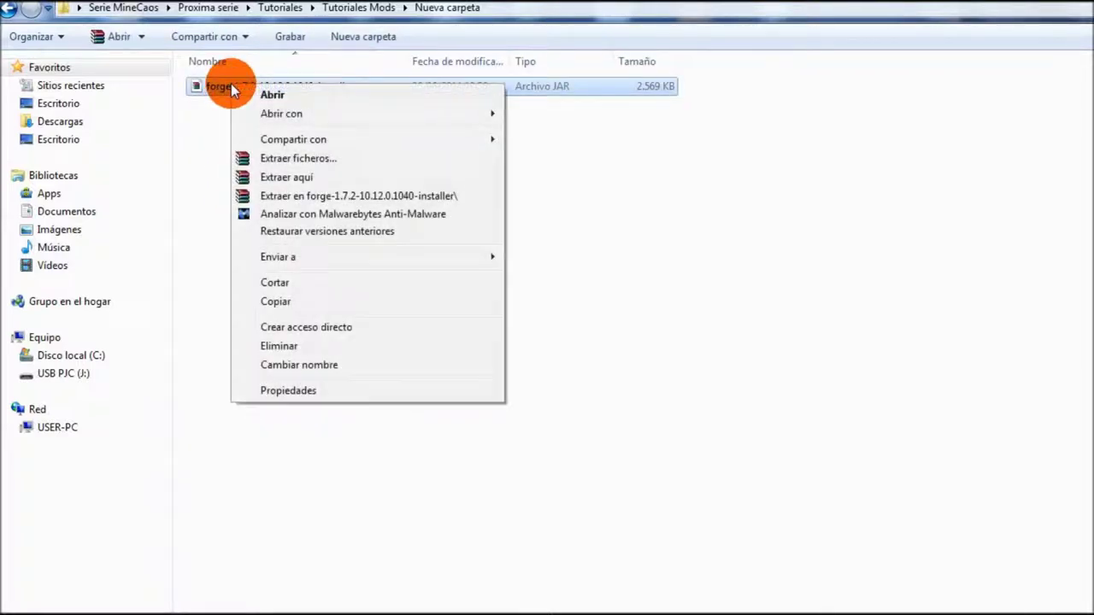
mouse_move(330, 110)
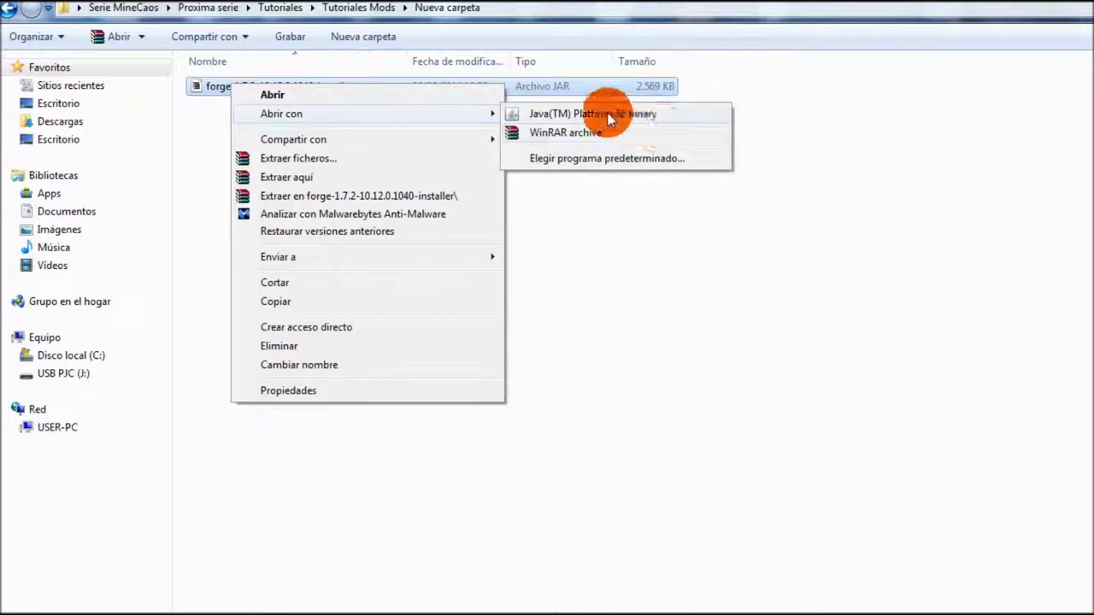
left_click(562, 117)
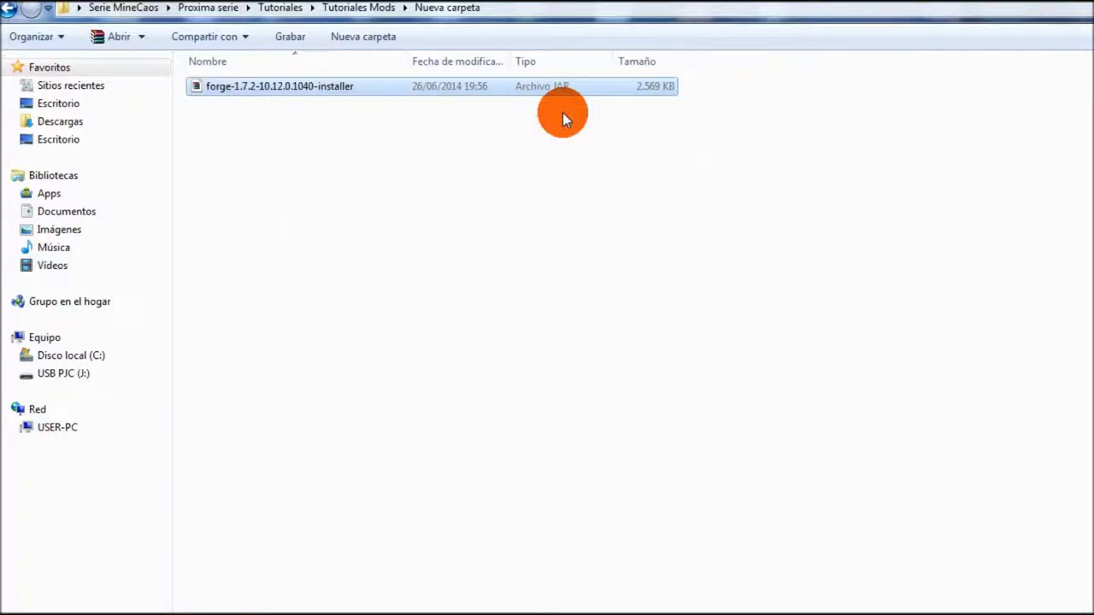
Install the Forge client into the .minecraft folder and close the completion message.
left_click_drag(827, 303, 445, 151)
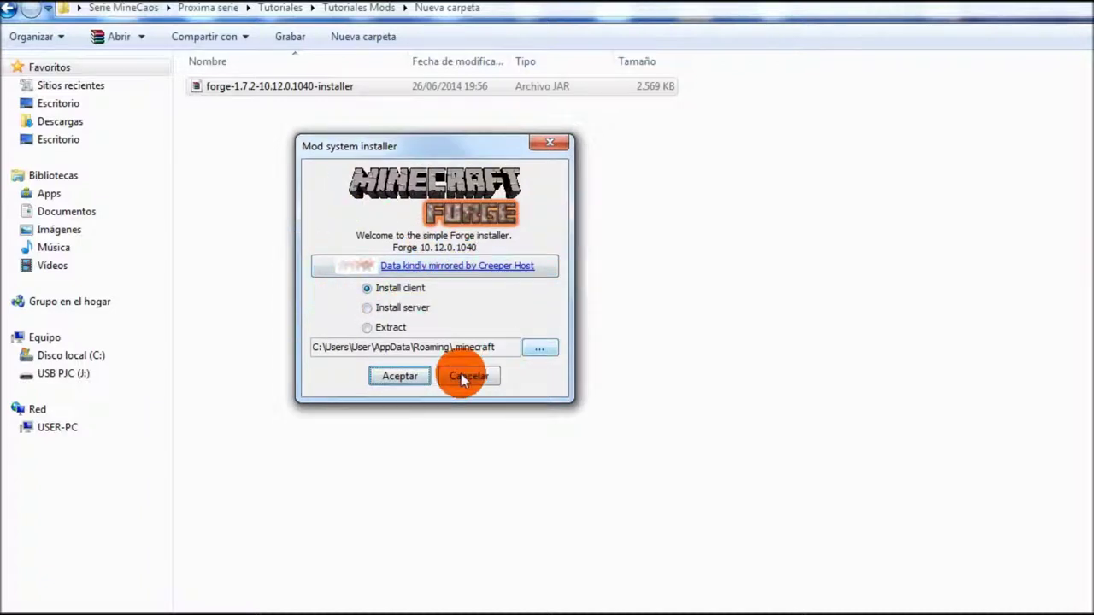
left_click(397, 377)
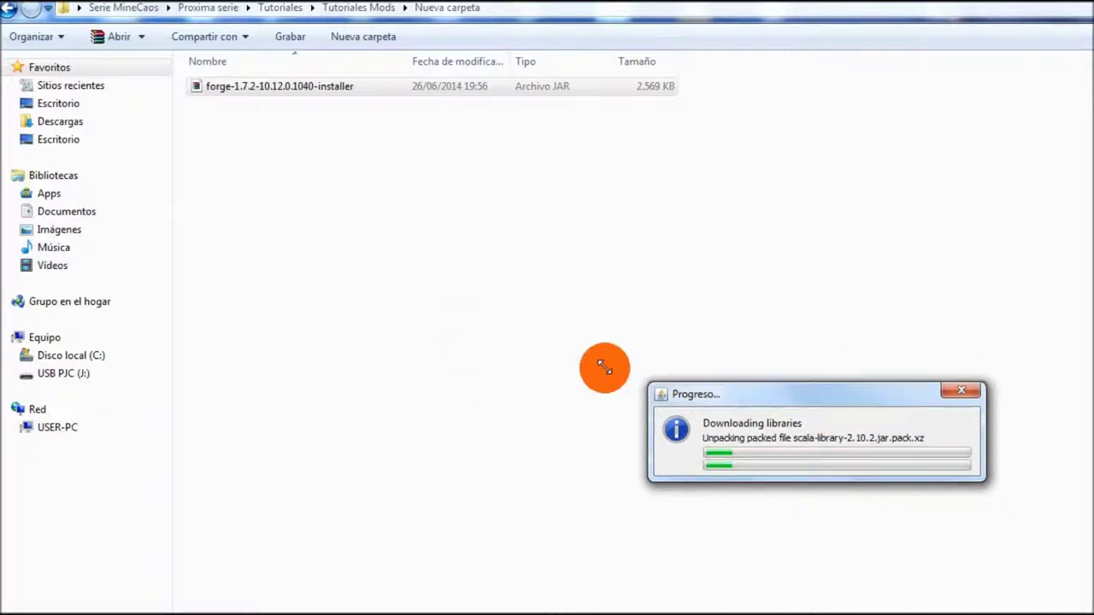
left_click_drag(827, 363, 500, 301)
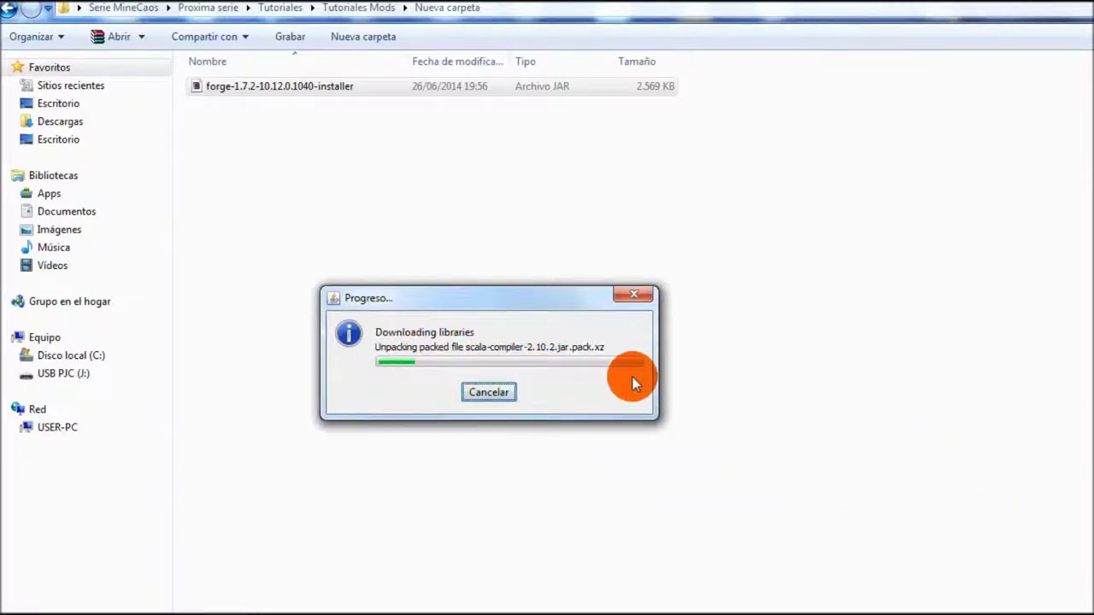
left_click_drag(827, 385, 593, 258)
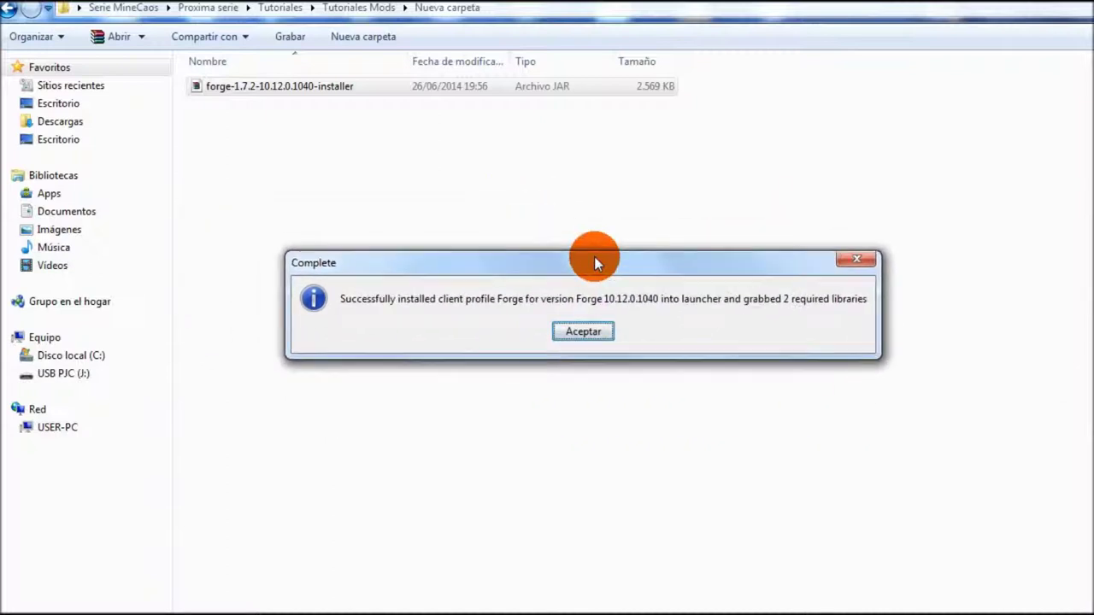
left_click(582, 333)
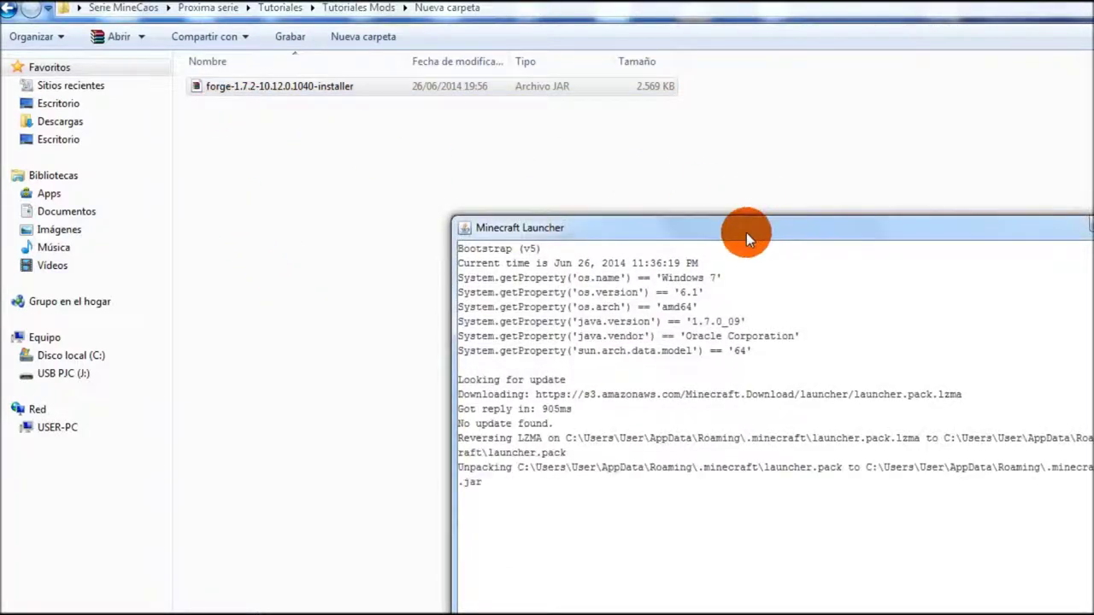
Choose the Forge profile in the Minecraft Launcher and sign in to it with the account.
left_click_drag(744, 233, 566, 194)
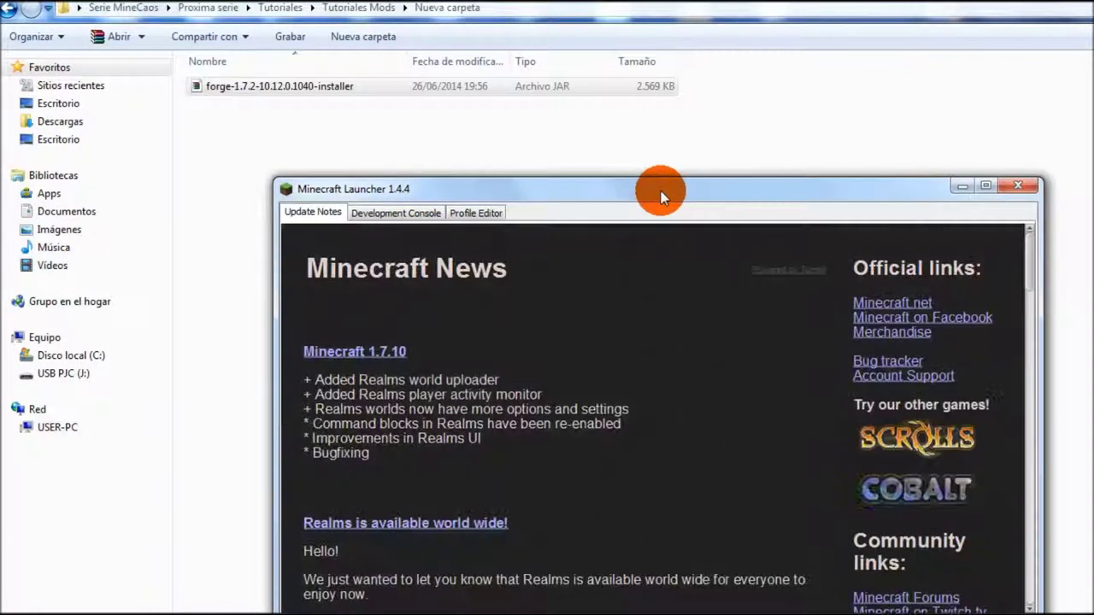
left_click_drag(661, 191, 657, 100)
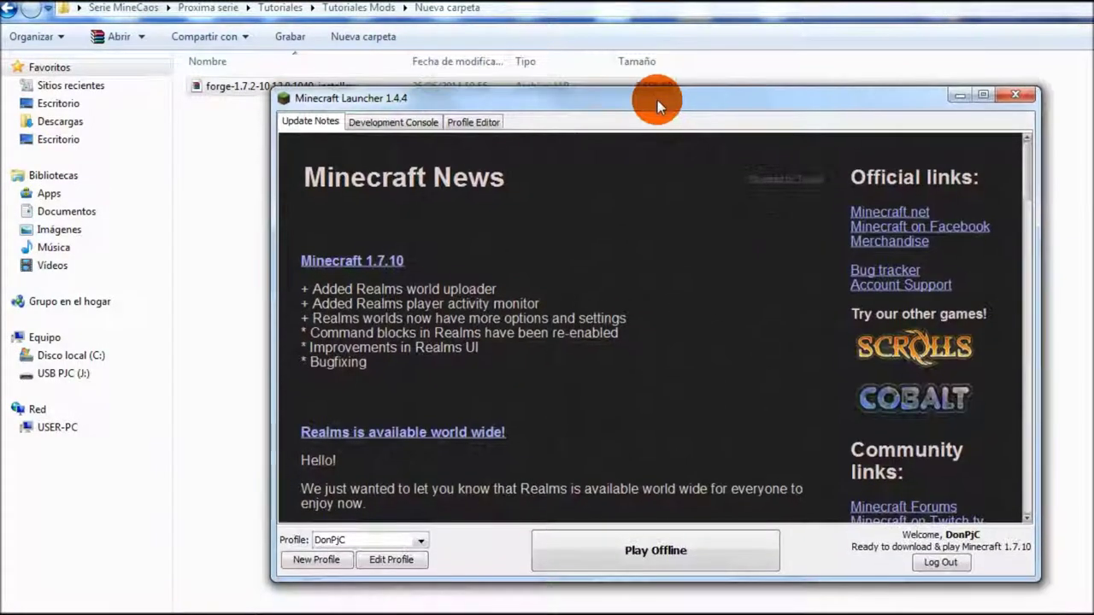
left_click(420, 541)
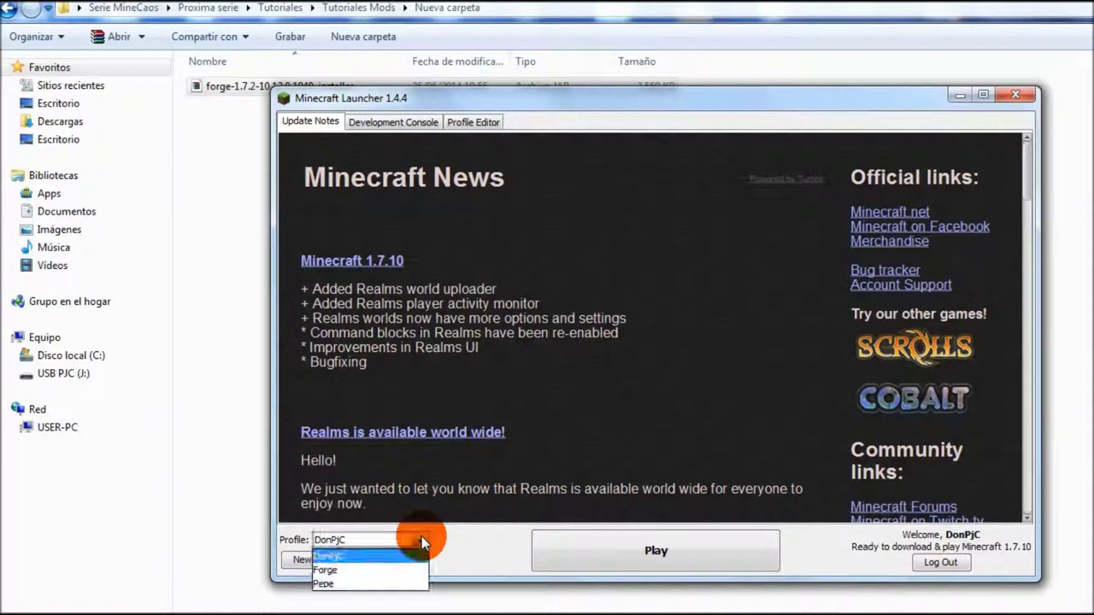
left_click(376, 580)
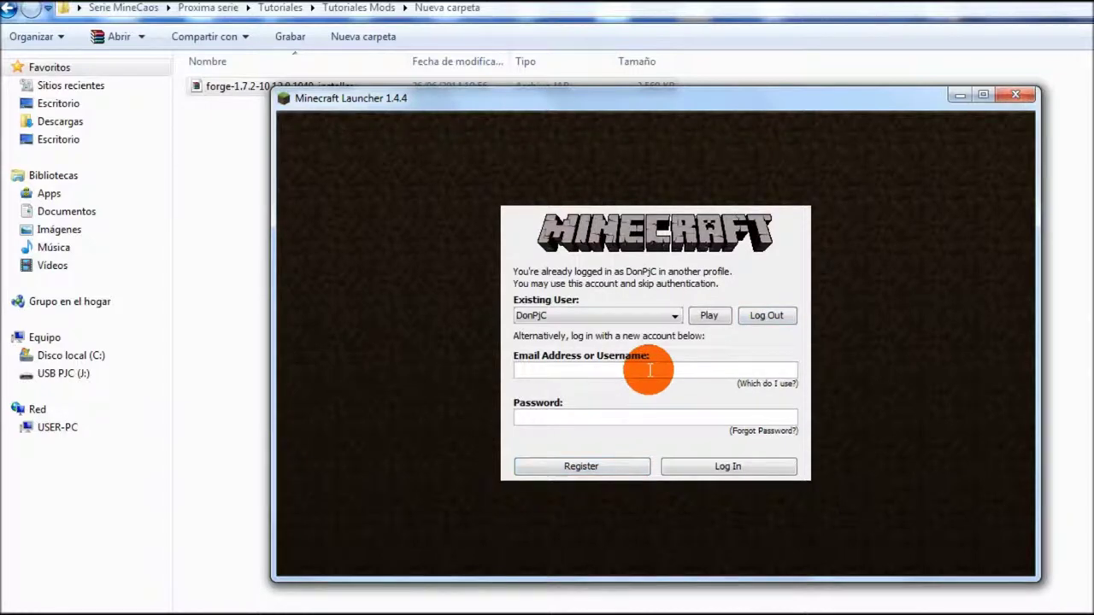
left_click(582, 368)
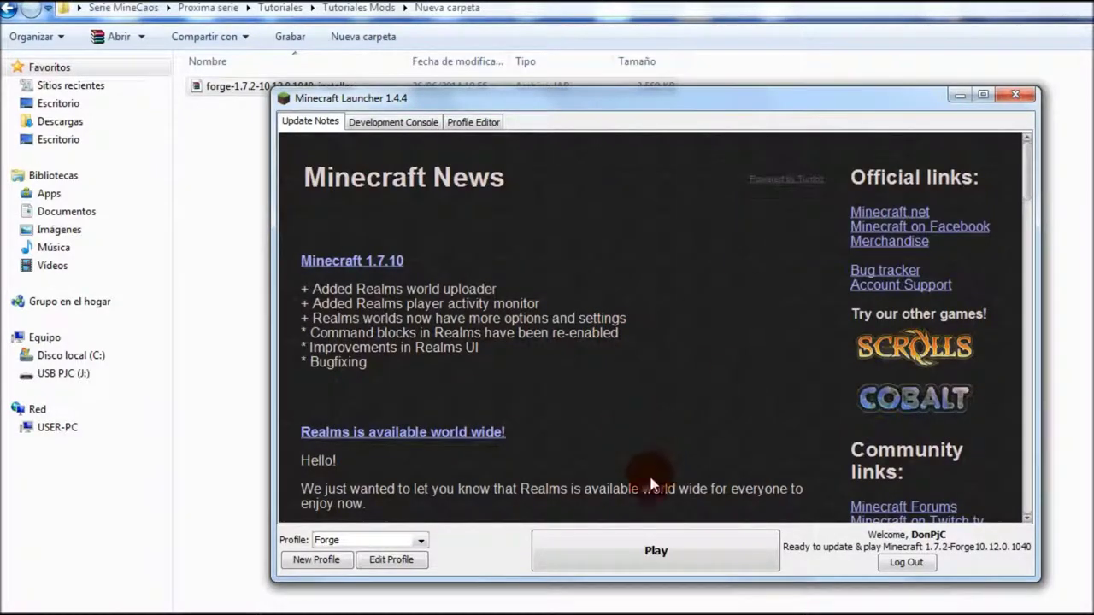
Rename the Forge profile to "paquito el chokolate", save it, and launch the game with it.
left_click(405, 563)
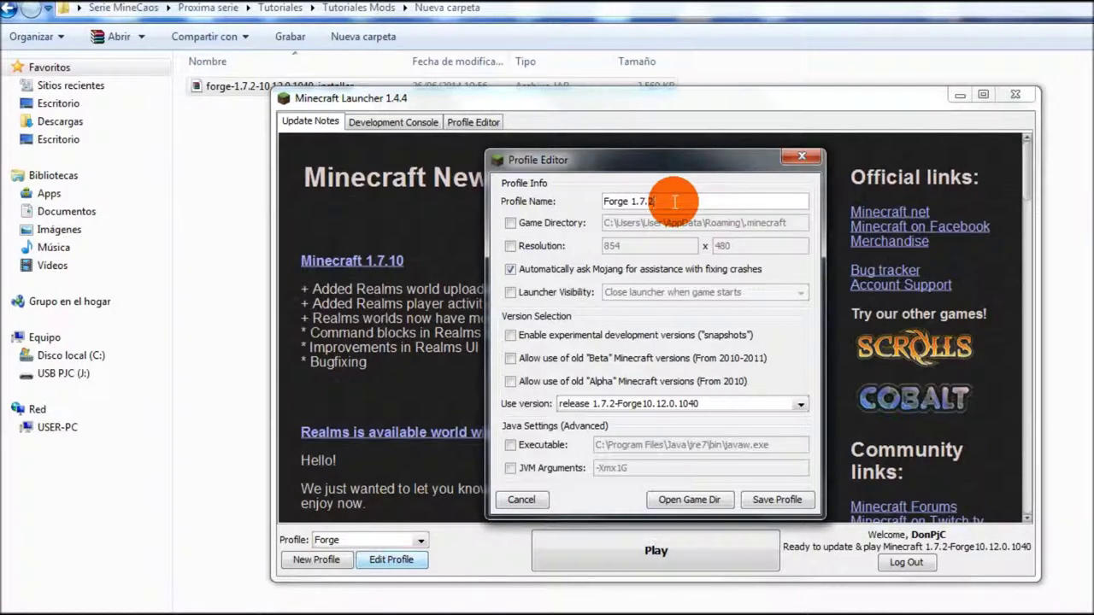
left_click_drag(675, 202, 315, 221)
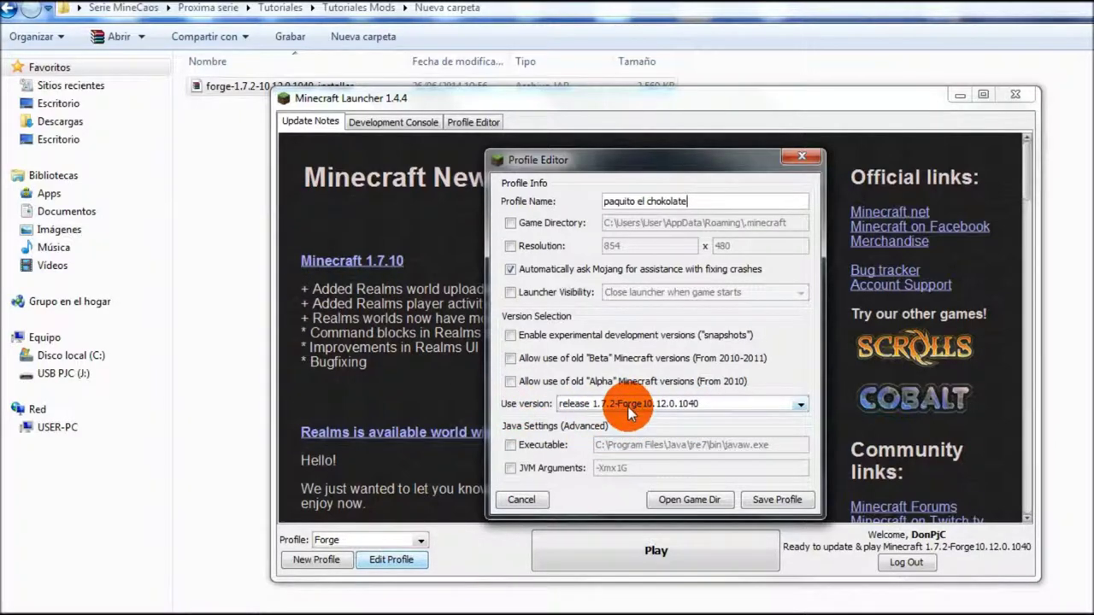
left_click(780, 503)
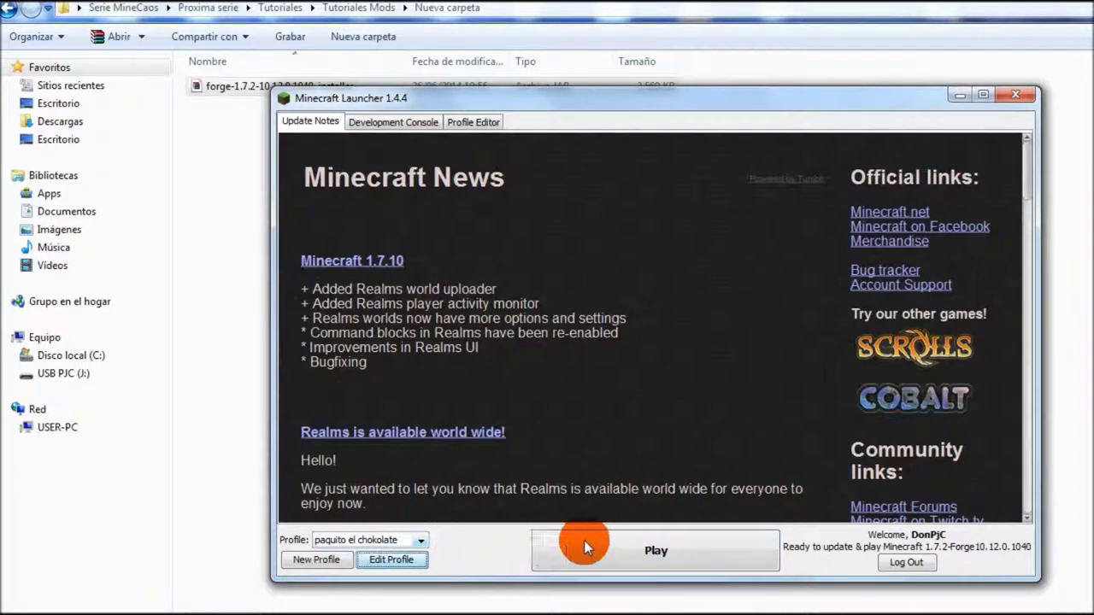
left_click(609, 549)
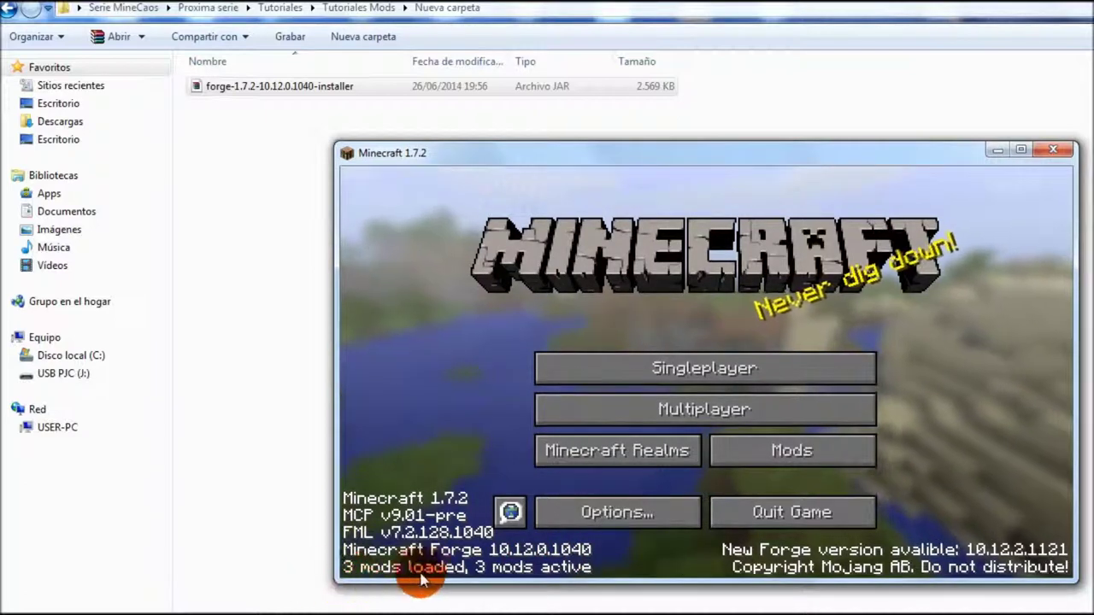
Examine the installed mods in the game's Mod List and return to the main menu.
left_click(772, 456)
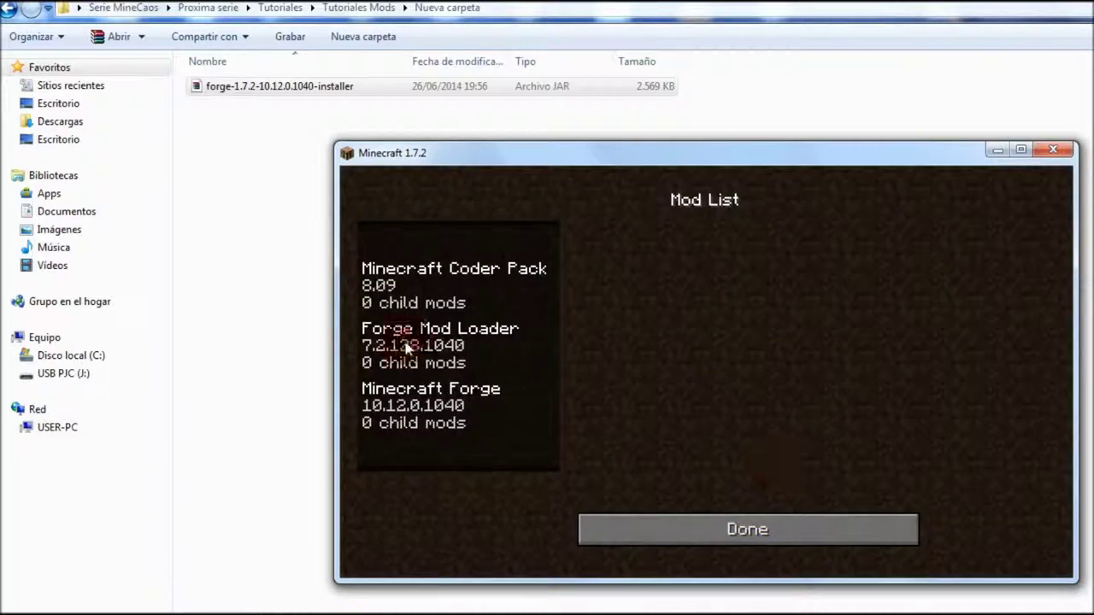
left_click(598, 529)
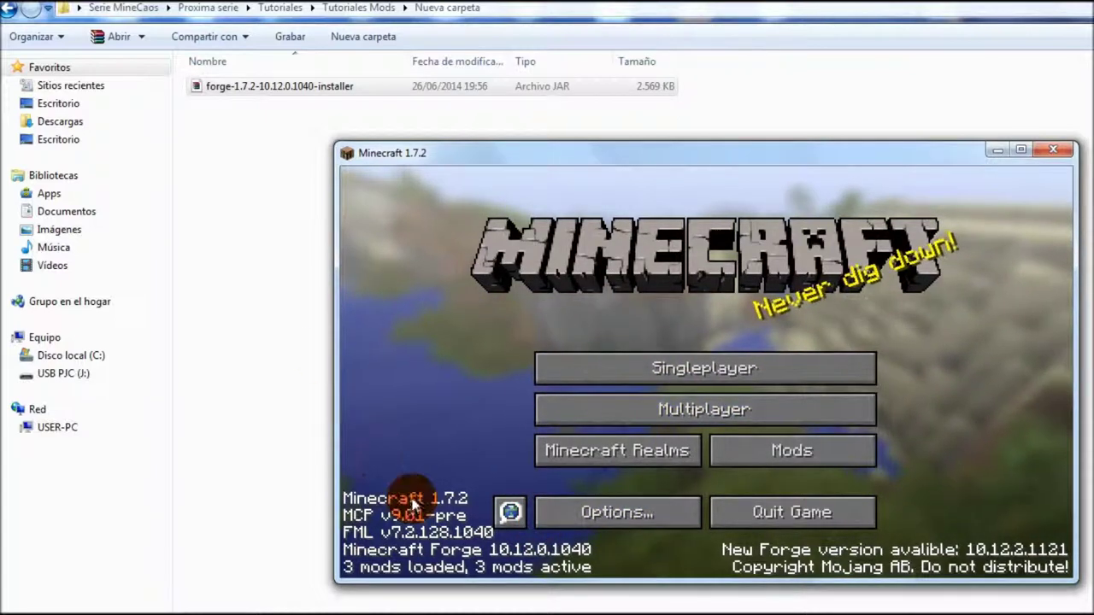
left_click(857, 458)
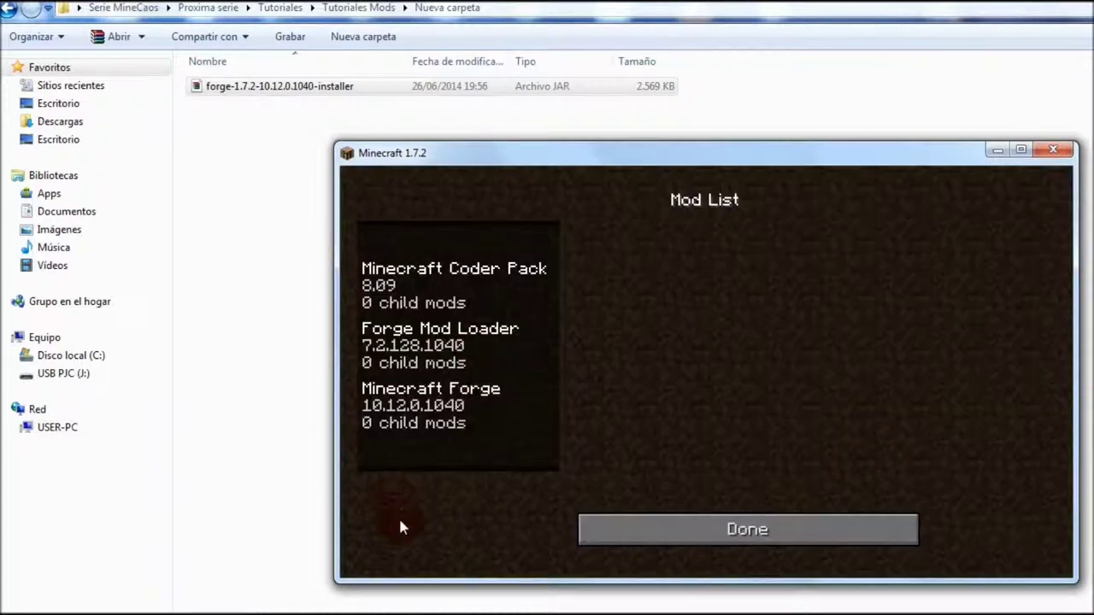
left_click(737, 521)
left_click_drag(825, 155, 725, 159)
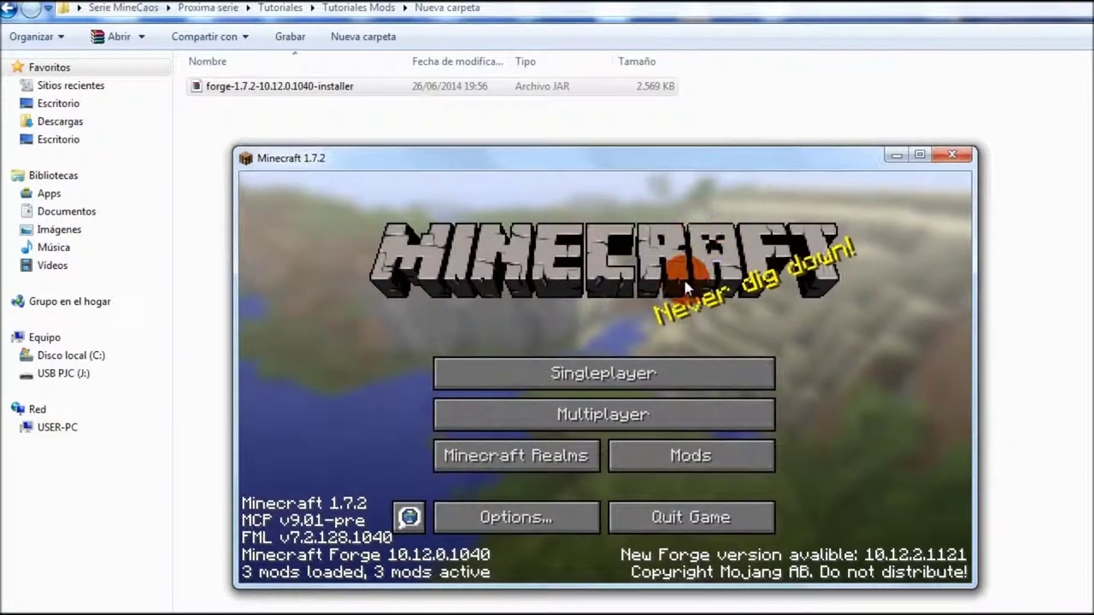